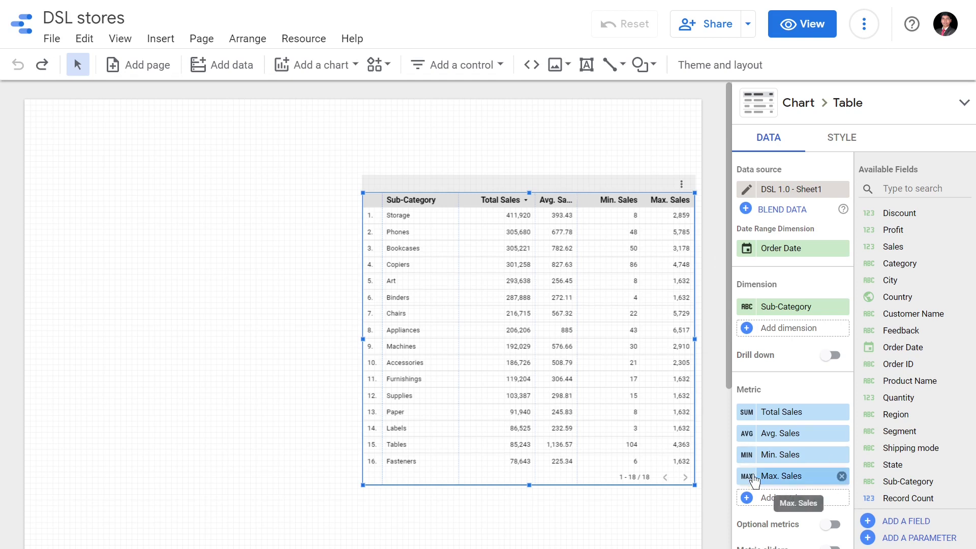
- Drop the Max. Sales and Min. Sales columns and turn Avg. Sales into a summed 'Total. Sales' metric
left_click(842, 476)
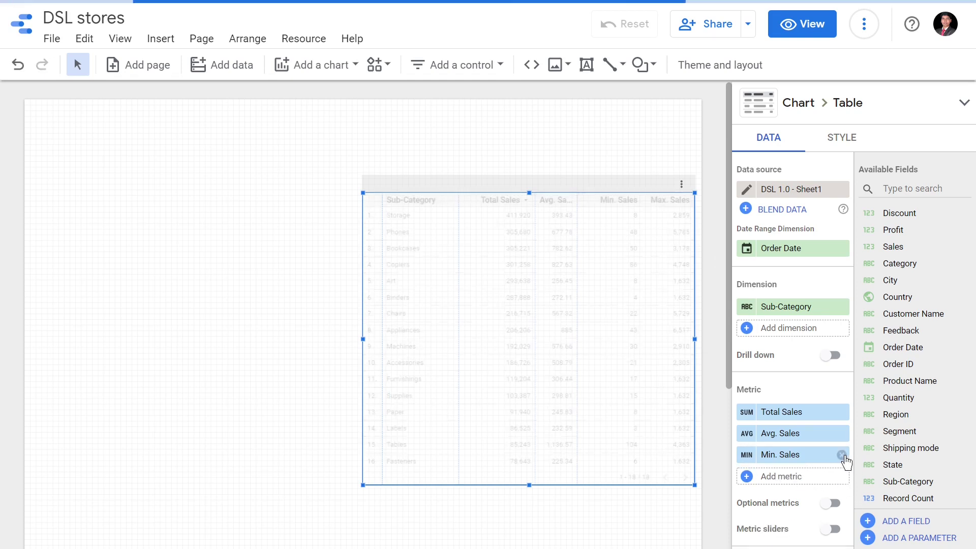
left_click(841, 454)
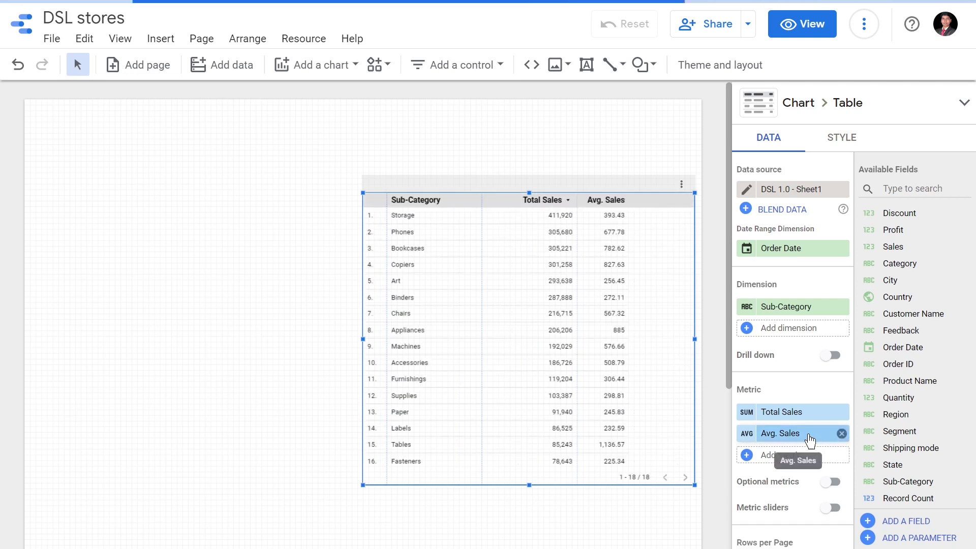
left_click(809, 436)
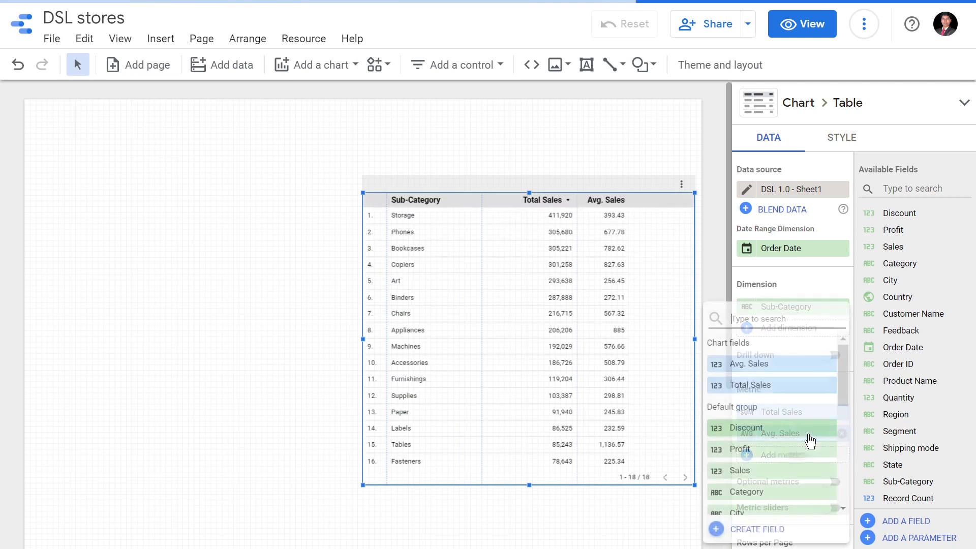
left_click(808, 277)
left_click(747, 433)
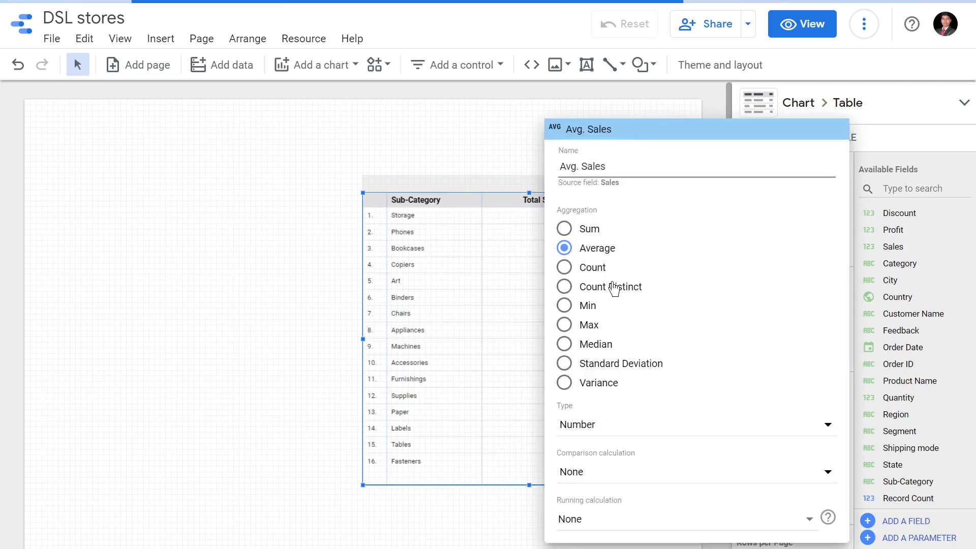
left_click(585, 229)
double_click(565, 166)
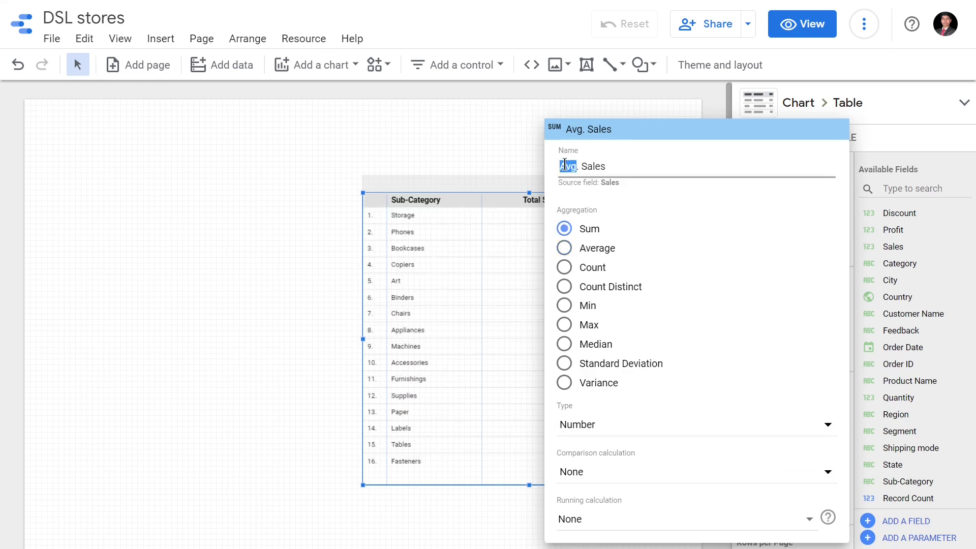
left_click(484, 113)
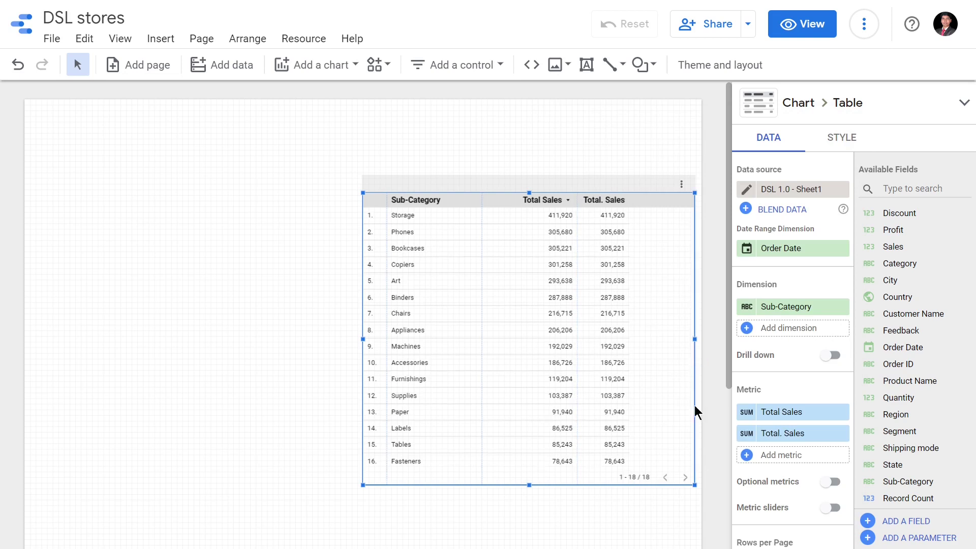
- Enlarge and slightly widen the table to fit all 18 sub-category rows, then edit the Total. Sales metric
left_click_drag(694, 486, 592, 545)
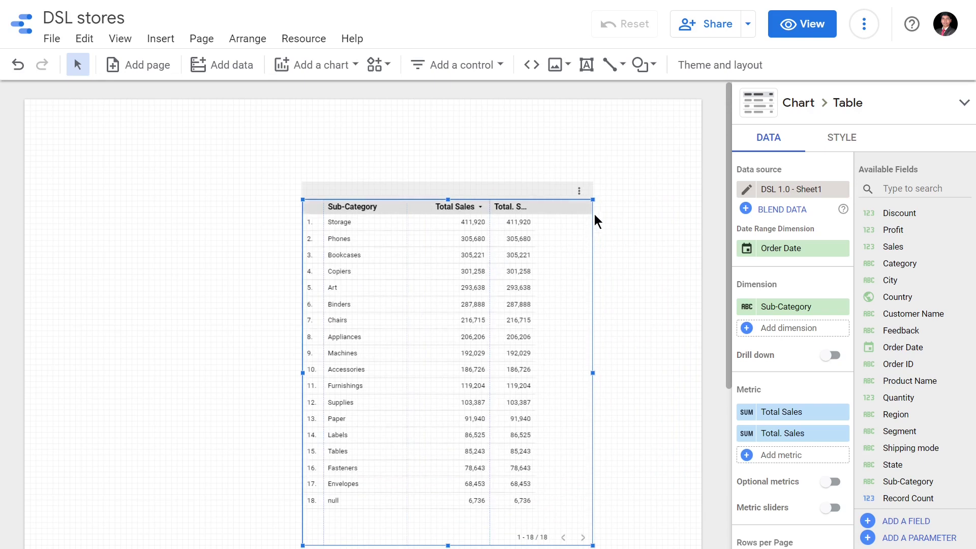
left_click_drag(593, 212, 600, 213)
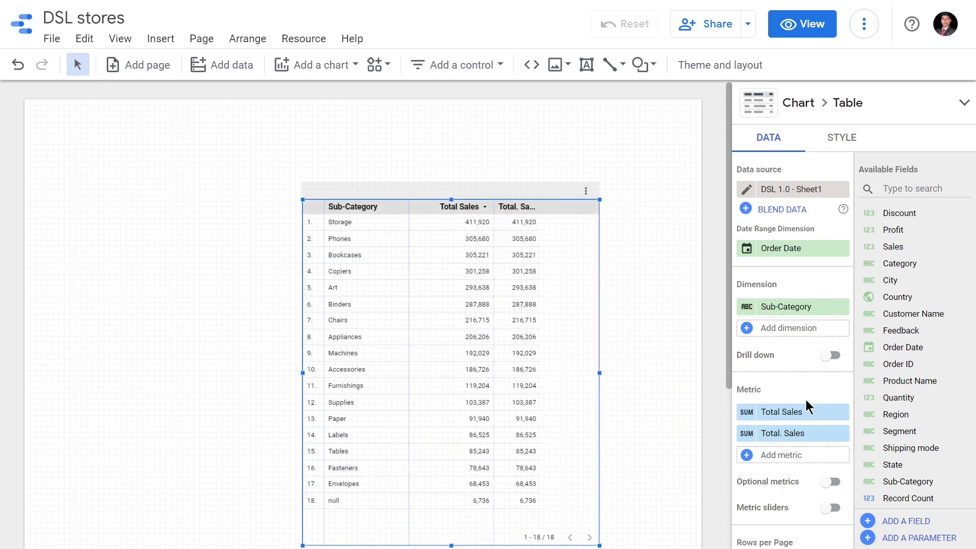
left_click(751, 438)
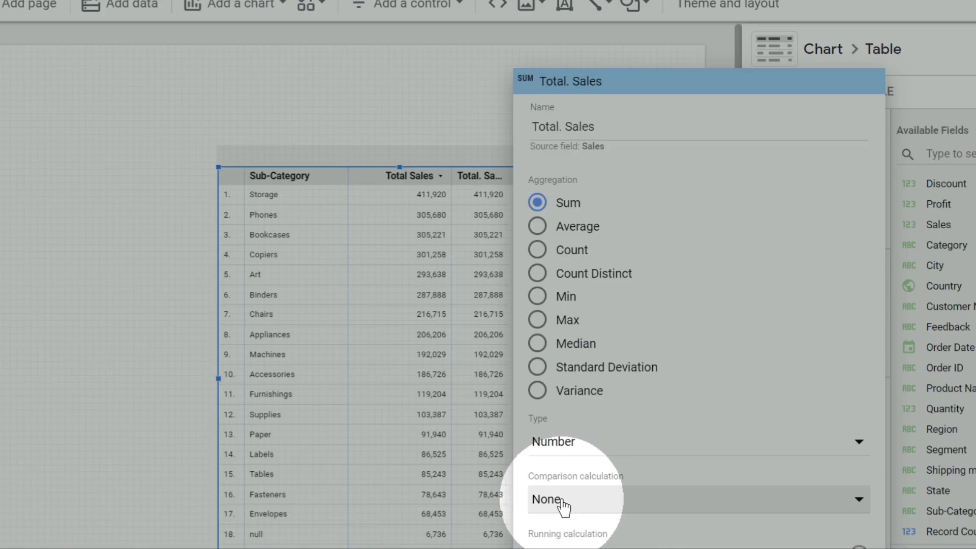
- Set Total. Sales to Percent of total relative to corresponding data, then shift the table right
left_click(563, 506)
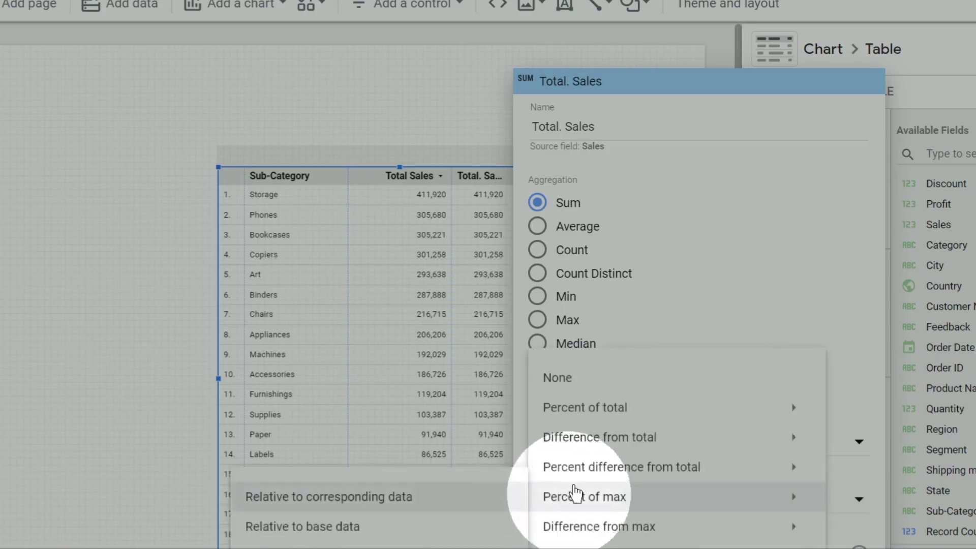
mouse_move(557, 466)
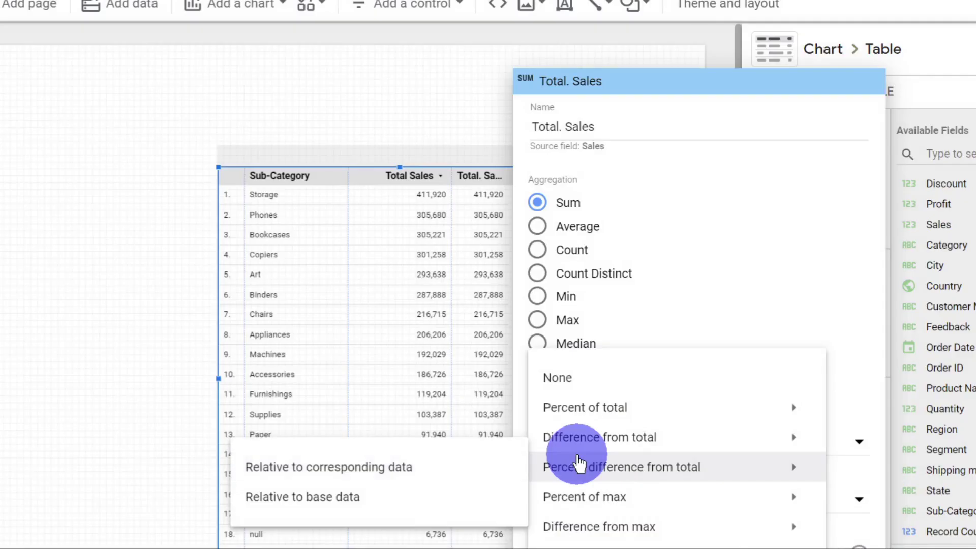
mouse_move(572, 437)
mouse_move(734, 410)
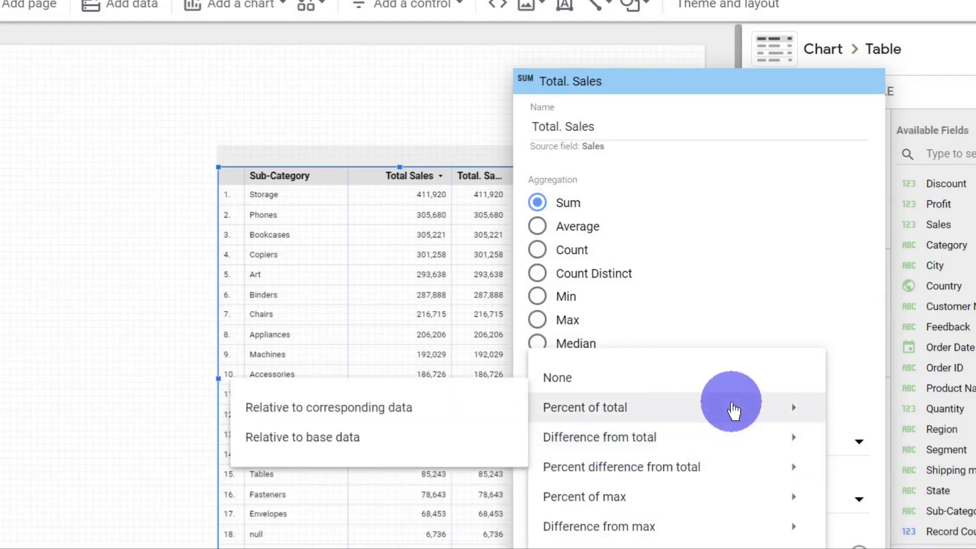
mouse_move(736, 437)
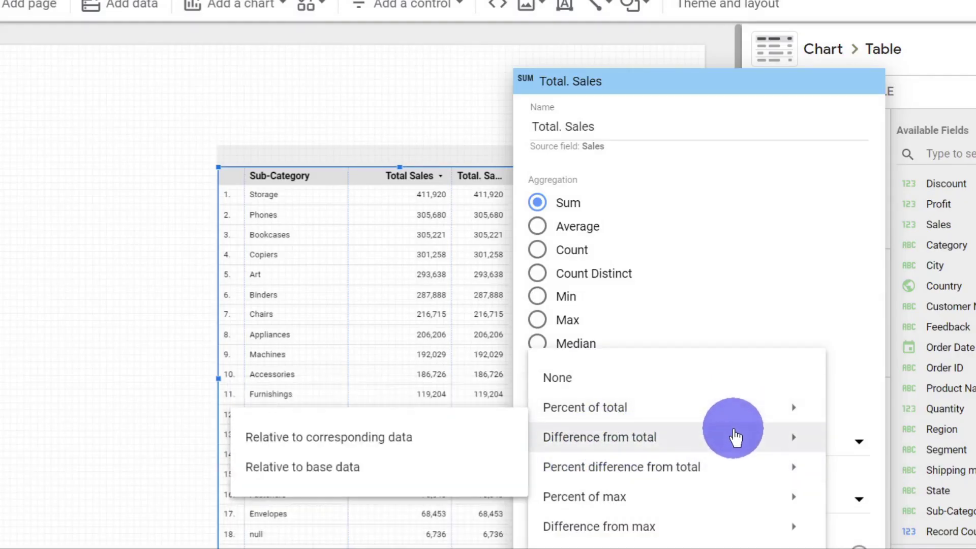
mouse_move(736, 468)
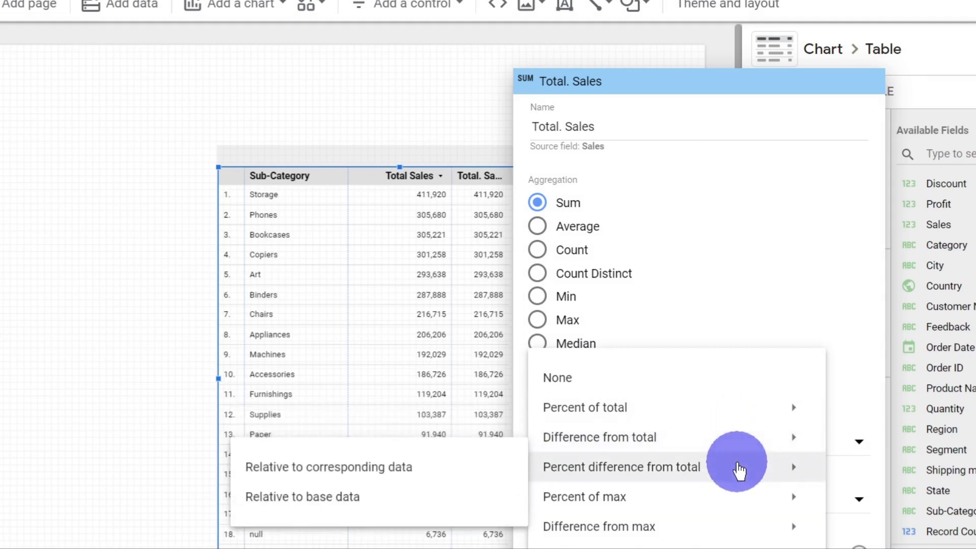
mouse_move(737, 503)
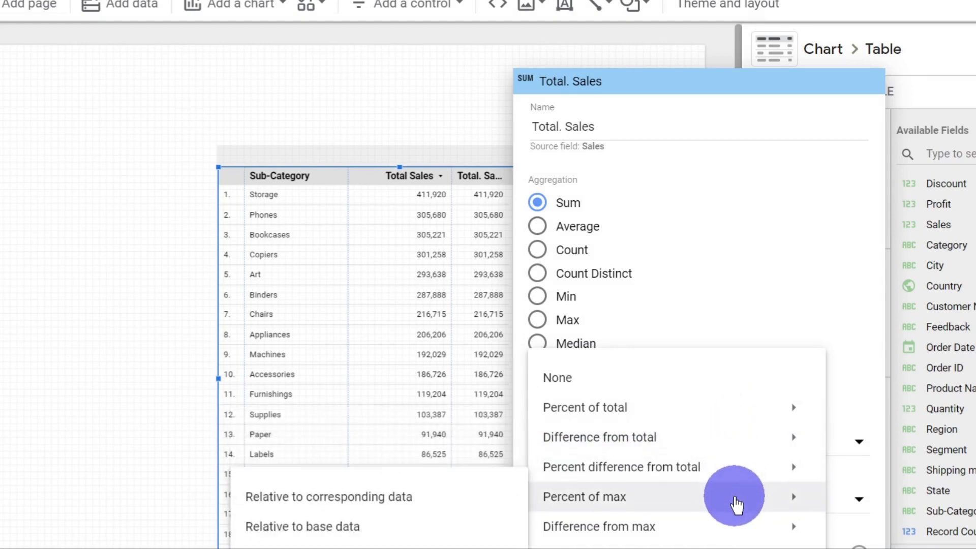
mouse_move(733, 526)
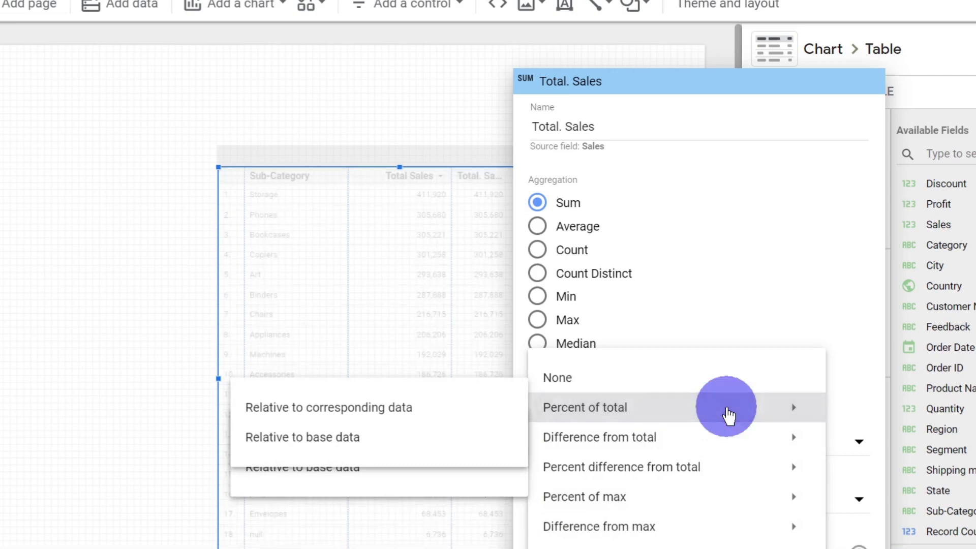
left_click(476, 116)
left_click(474, 110)
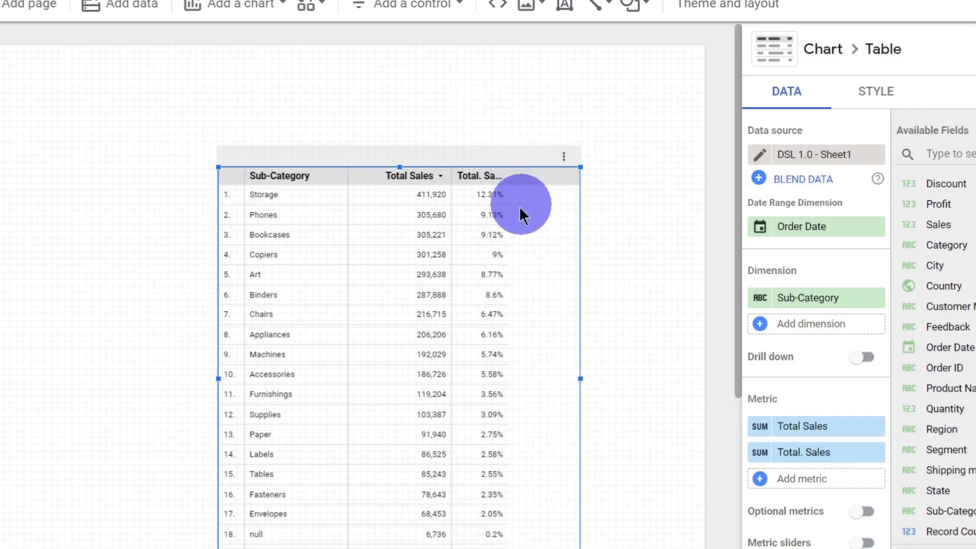
left_click_drag(530, 159, 648, 176)
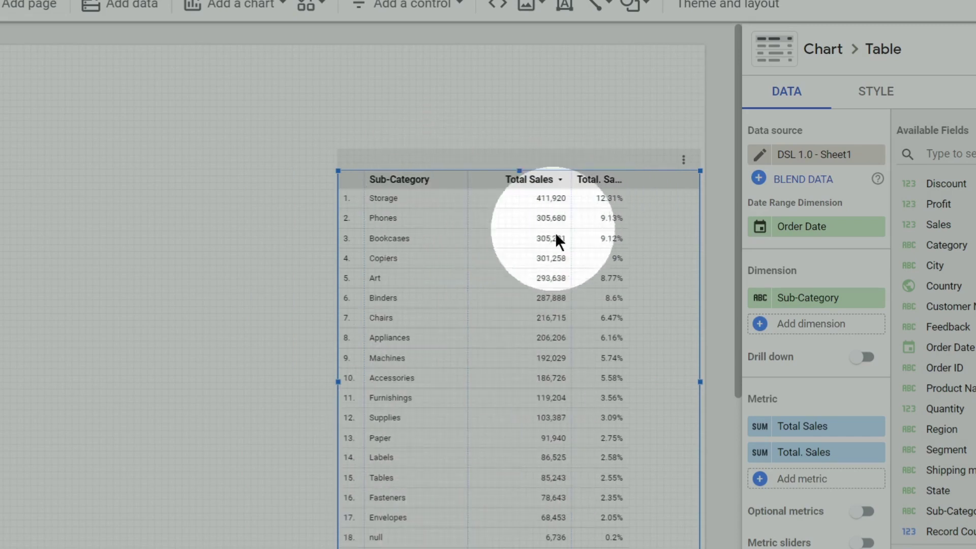
- Enable Show summary row so a Grand total row (3,347,412 and 100%) appears
scroll(814, 370, "down", 4)
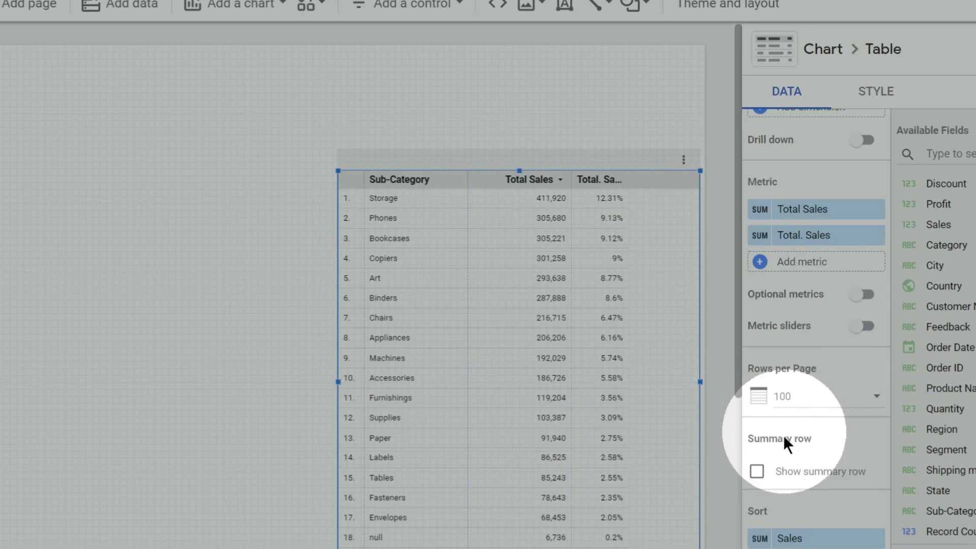
left_click(757, 471)
scroll(666, 449, "down", 4)
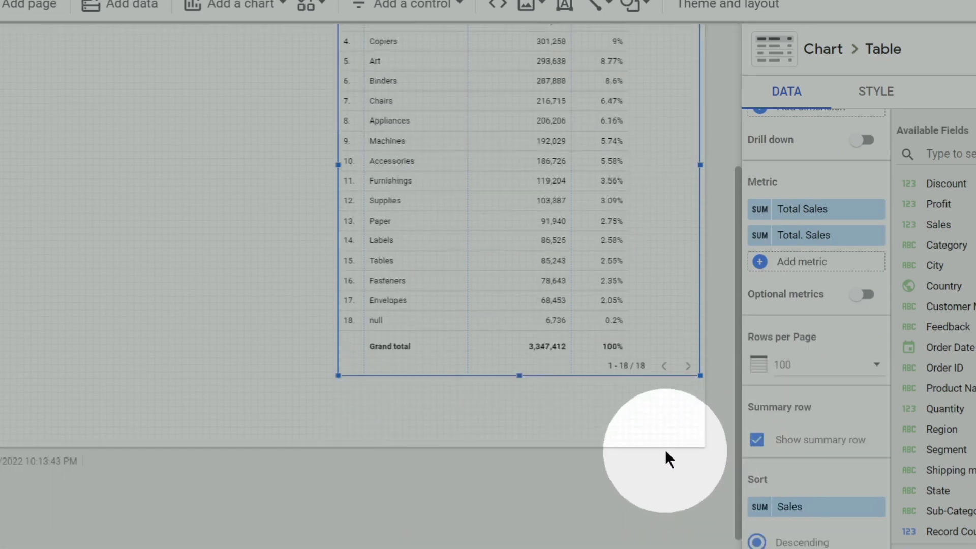
scroll(666, 449, "up", 4)
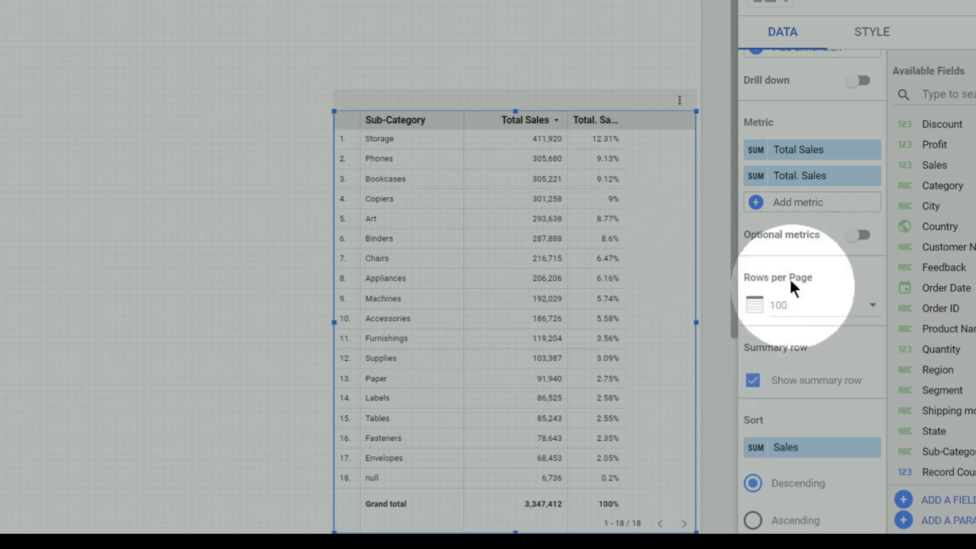
- Switch the Total. Sales comparison to Difference from total, showing Storage at -2,935,492
left_click(756, 175)
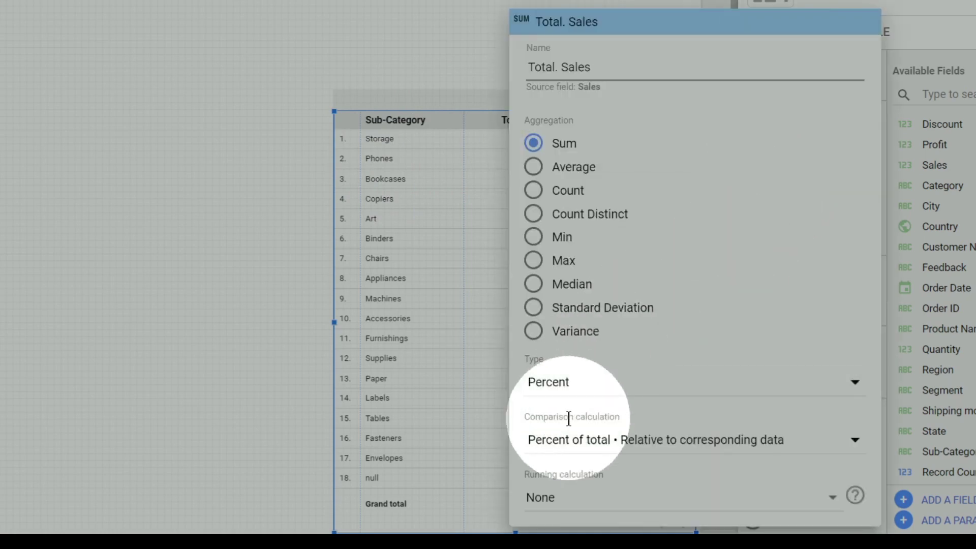
left_click(555, 442)
mouse_move(599, 361)
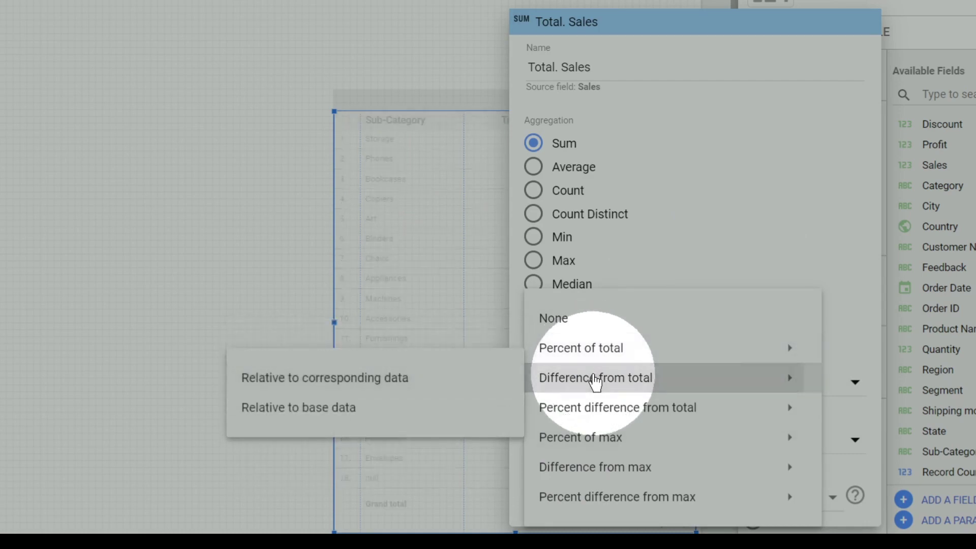
left_click(444, 57)
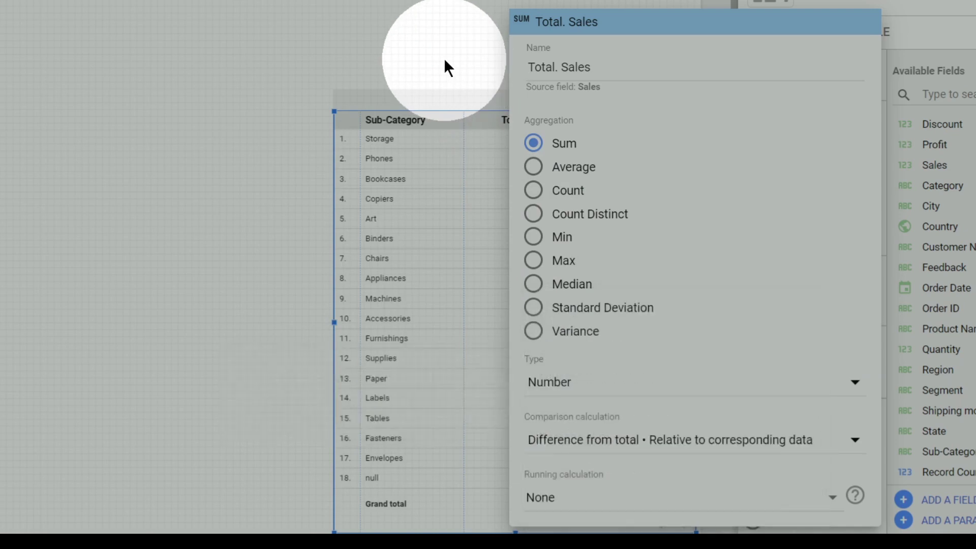
left_click(443, 58)
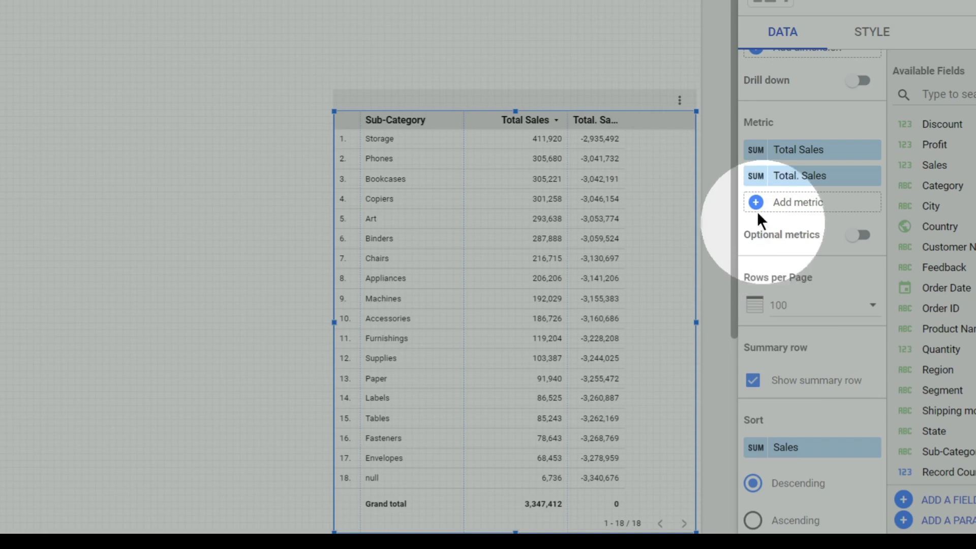
left_click(752, 183)
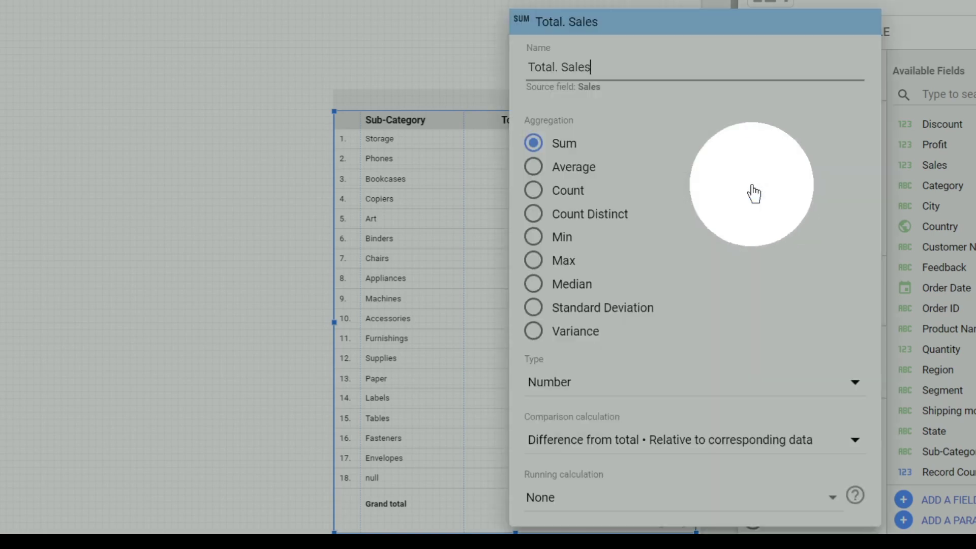
- Change the Total. Sales comparison to Percent difference from total, relative to corresponding data
left_click(615, 438)
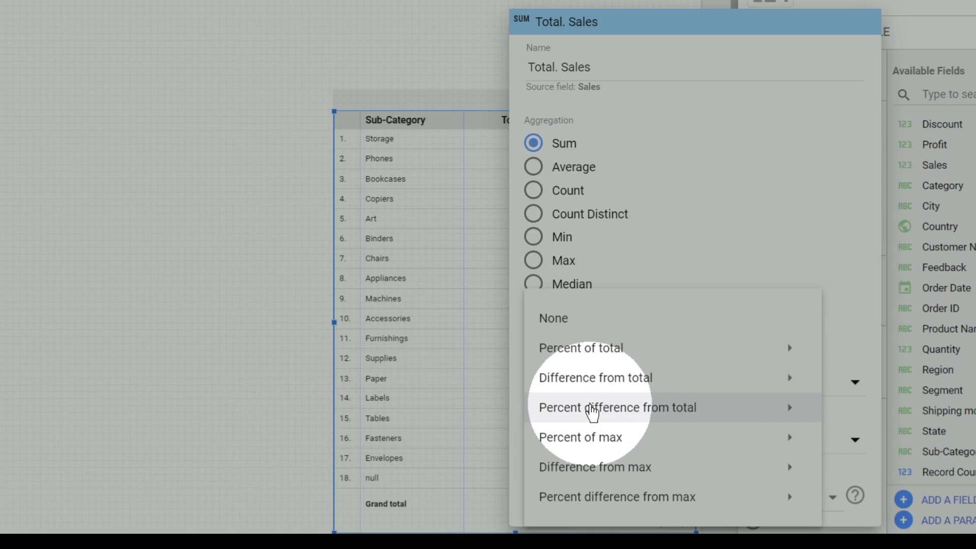
mouse_move(605, 413)
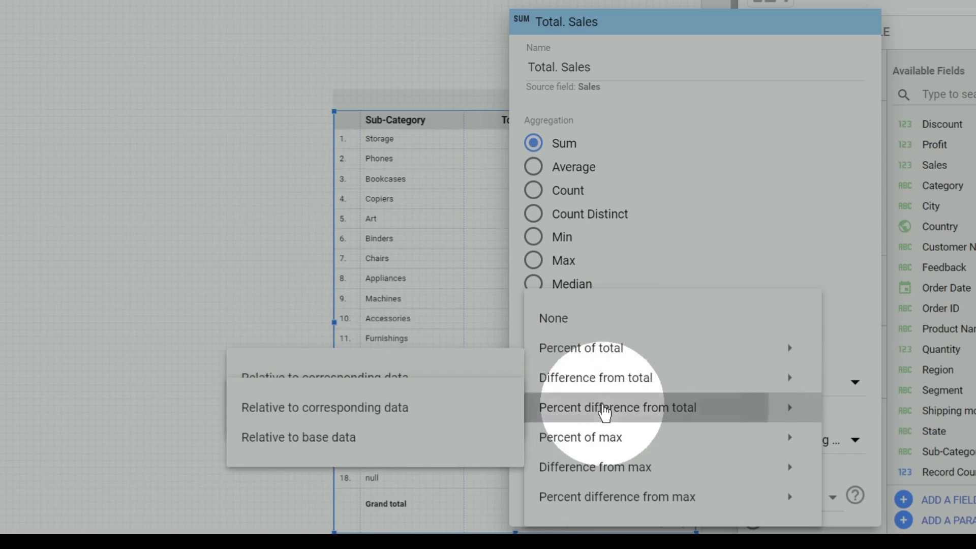
left_click(416, 65)
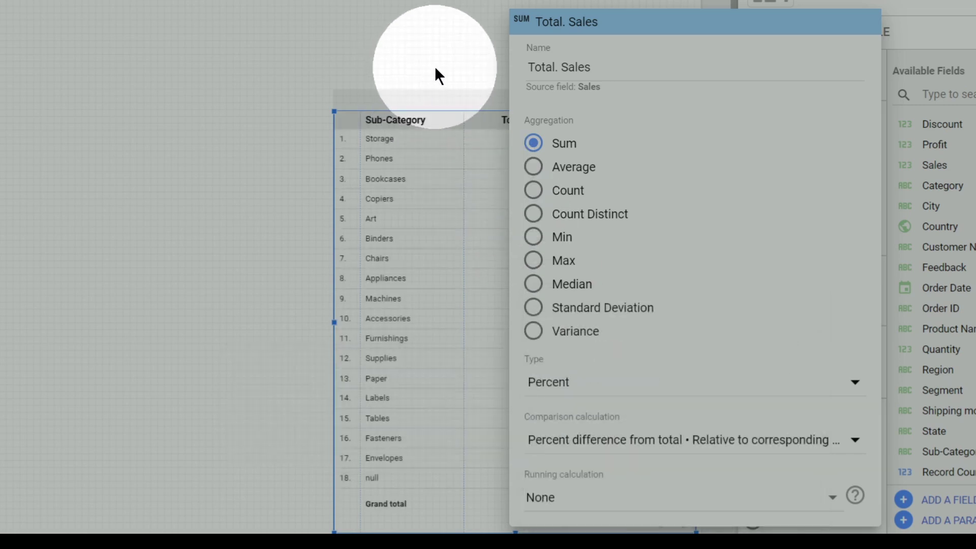
left_click(434, 66)
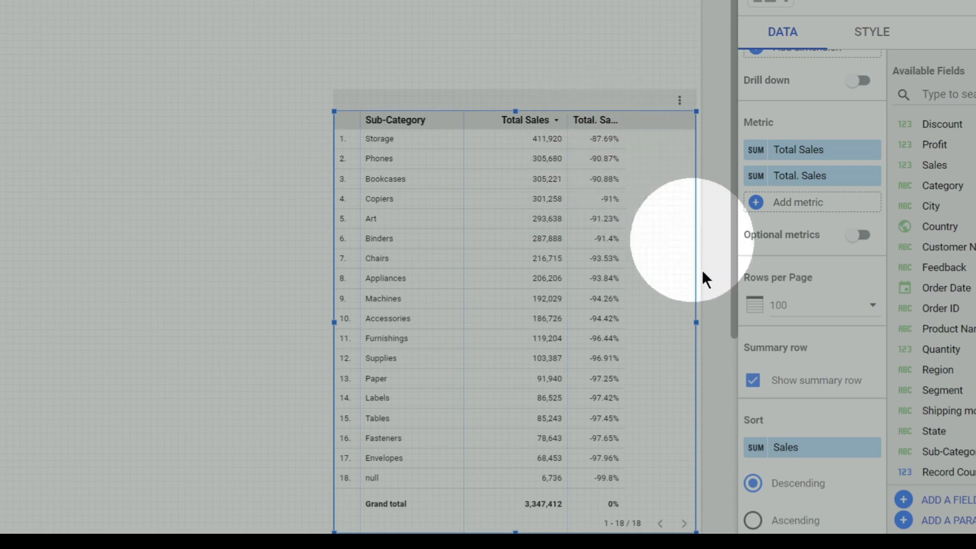
- Set the Total. Sales comparison to Percent of max, so Storage shows 100% and Phones 74.21%
left_click(754, 174)
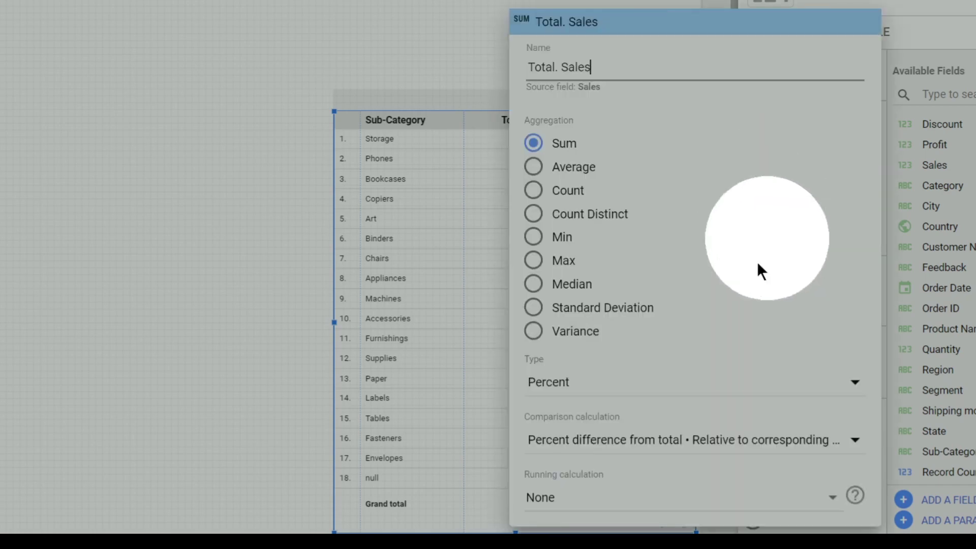
left_click(637, 458)
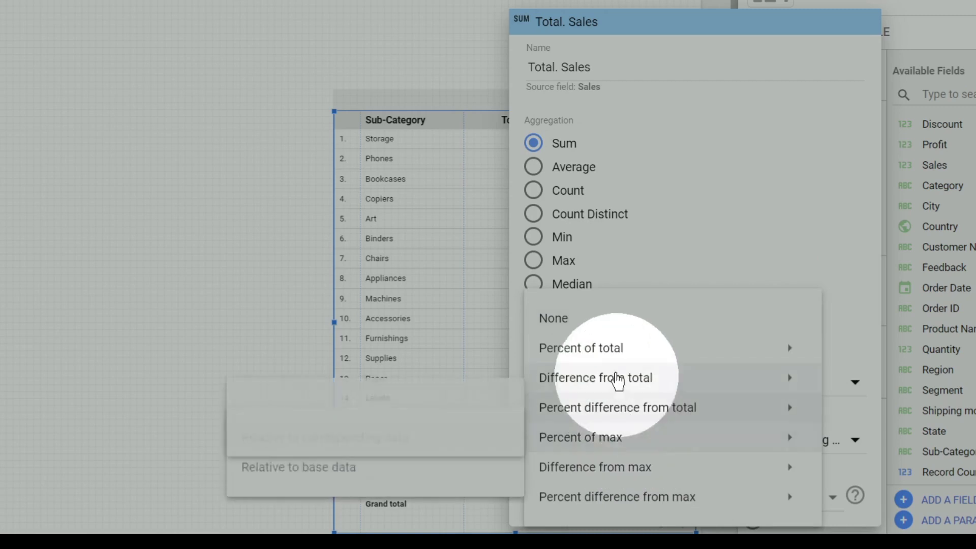
mouse_move(615, 355)
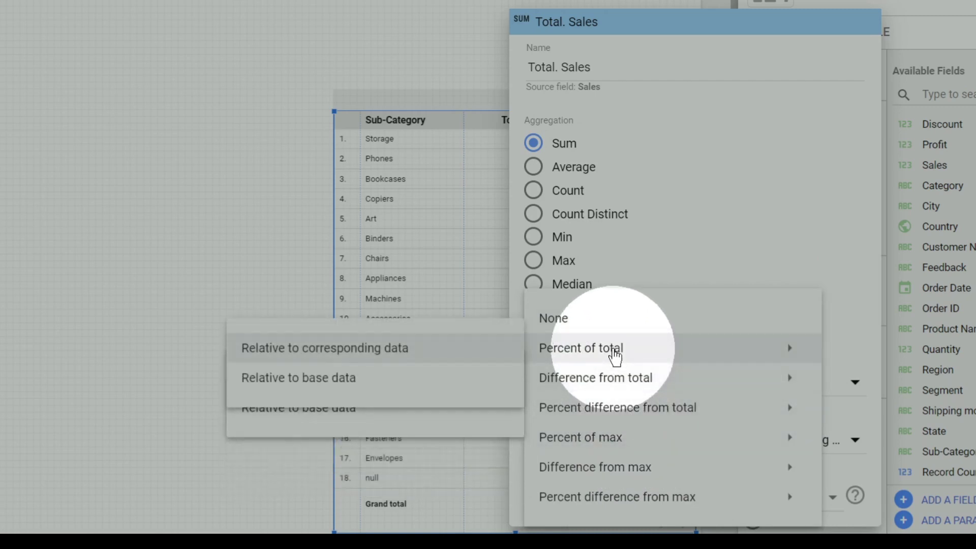
mouse_move(621, 445)
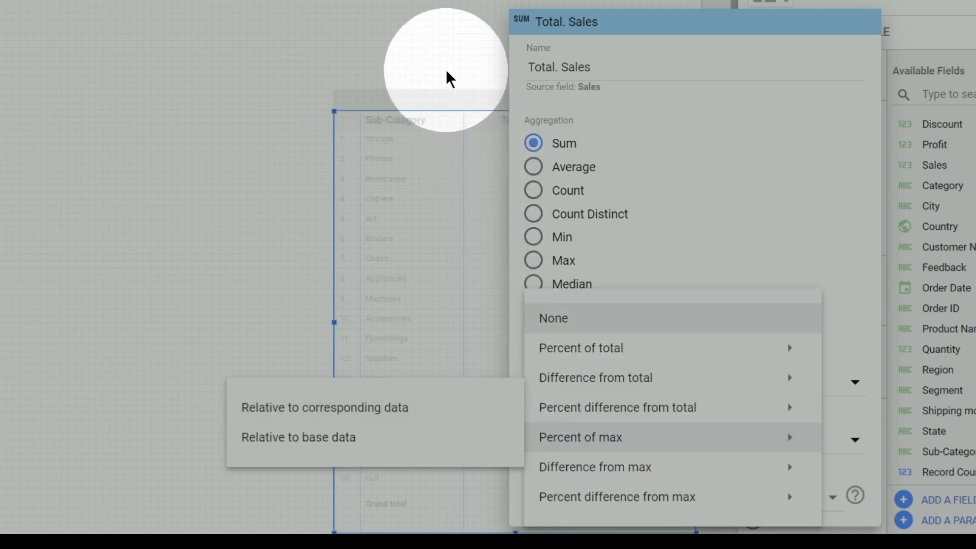
left_click(455, 78)
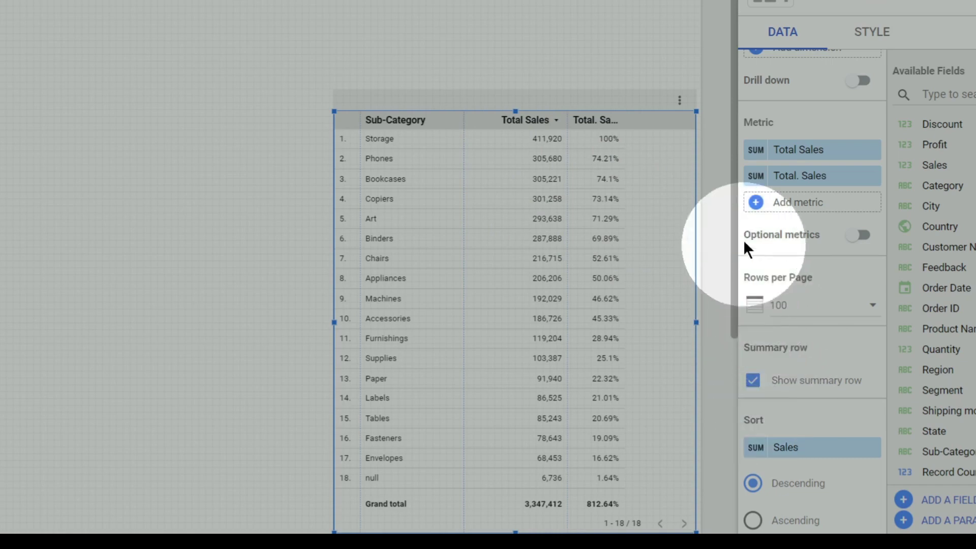
left_click(755, 177)
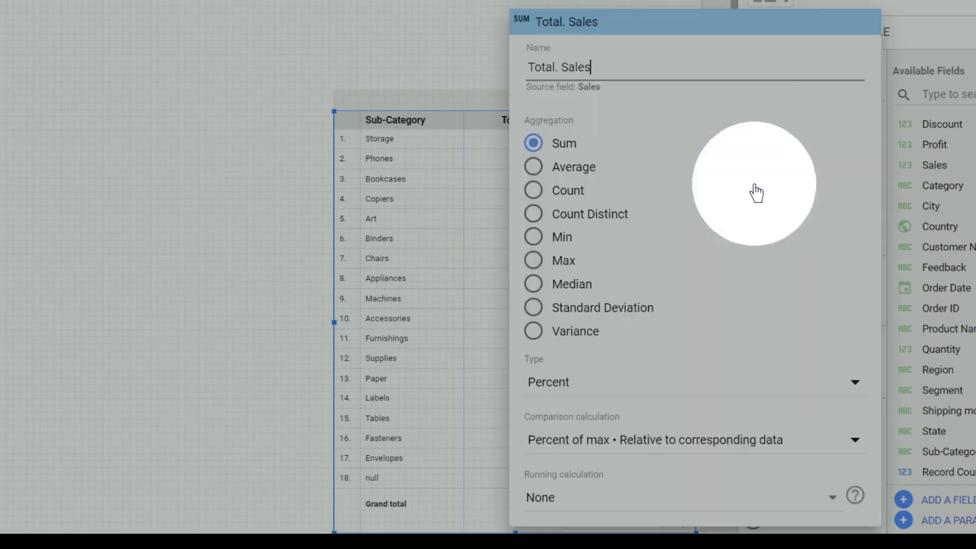
- Apply Difference from max to Total. Sales, giving Storage 0 and Phones -106,240
left_click(664, 452)
mouse_move(580, 496)
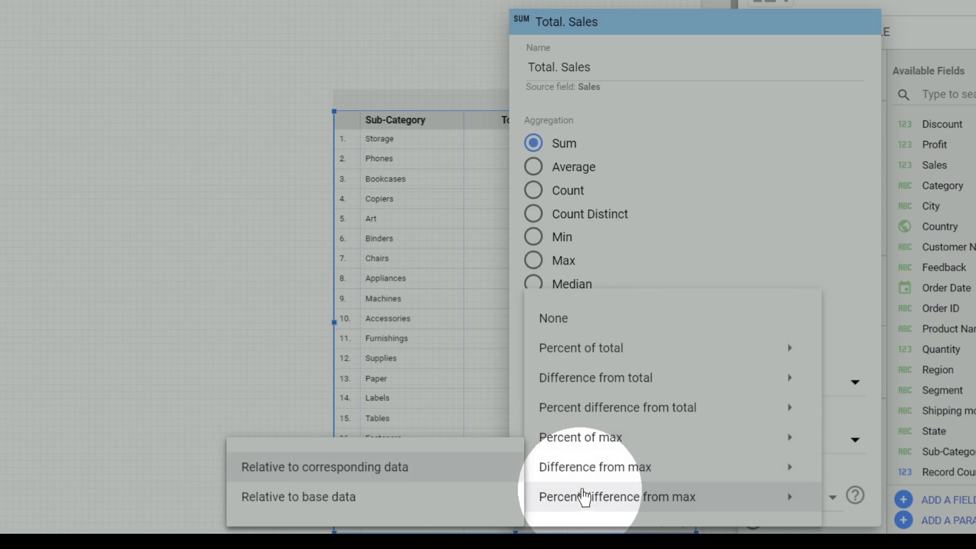
left_click(596, 482)
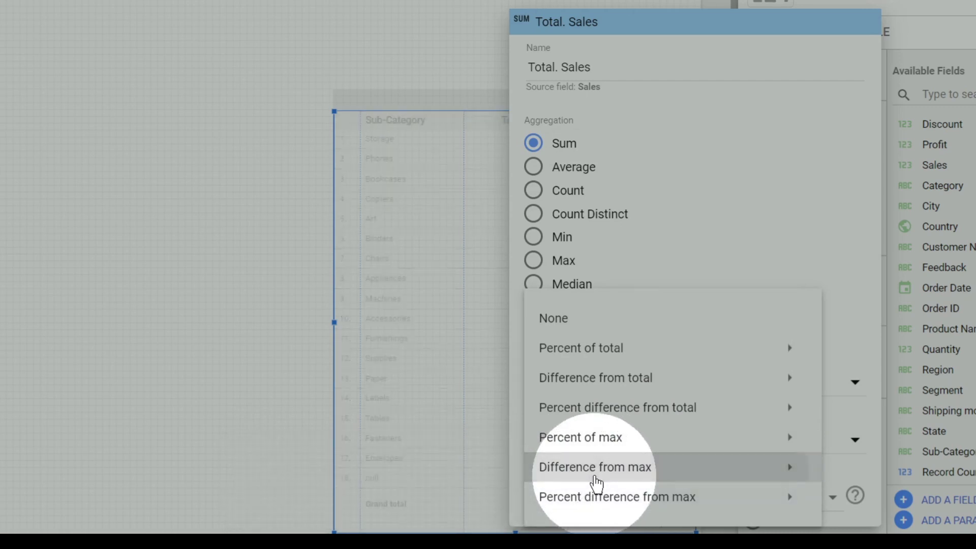
left_click(461, 82)
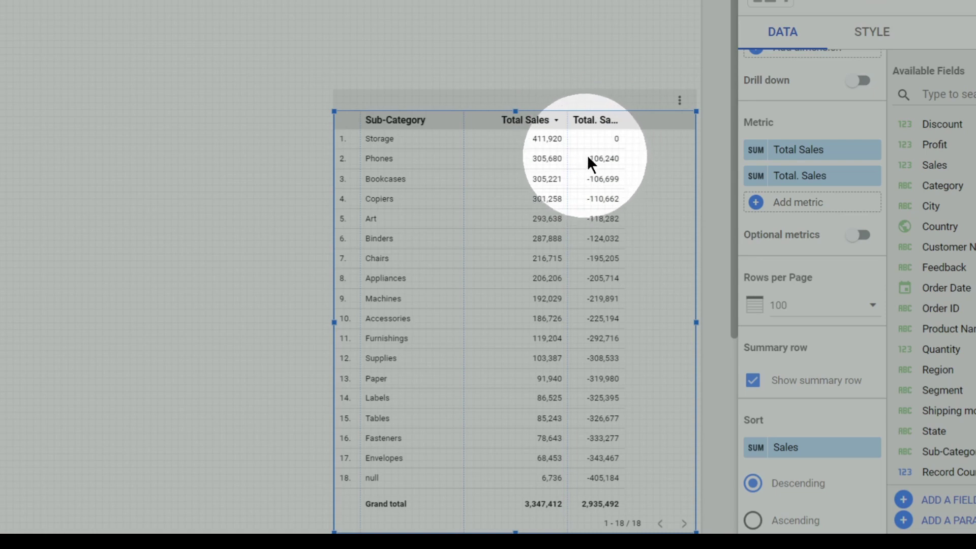
- Review the Total. Sales comparison calculation options, leaving Difference from max selected
left_click(757, 179)
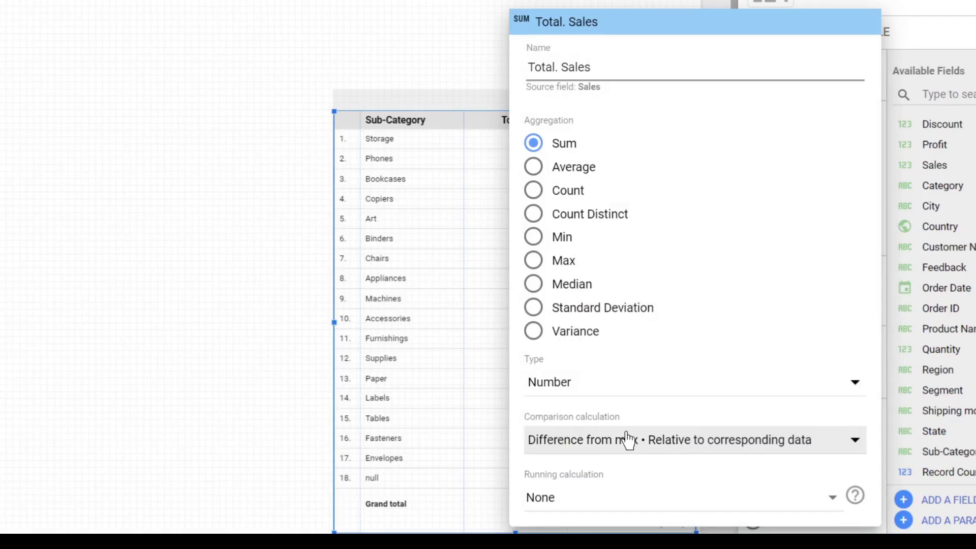
left_click(629, 440)
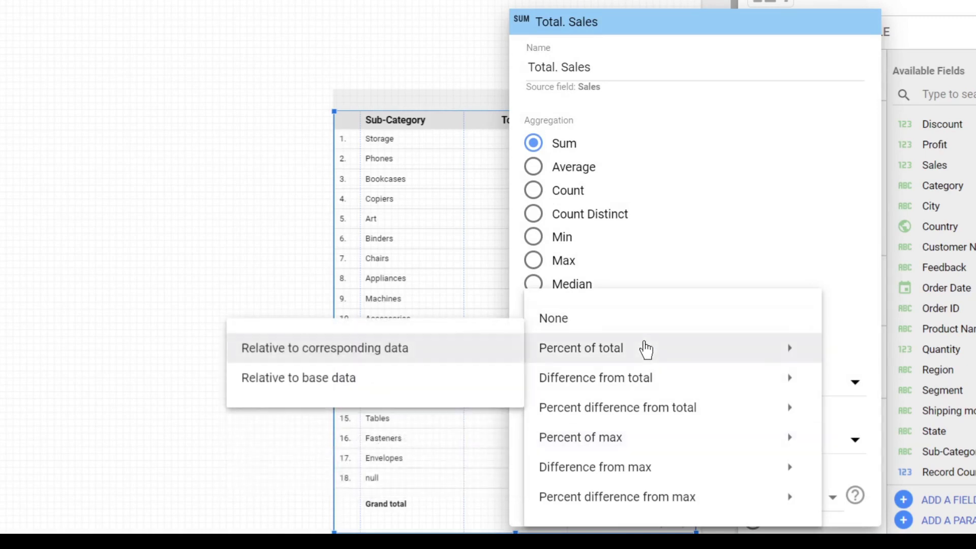
left_click(646, 349)
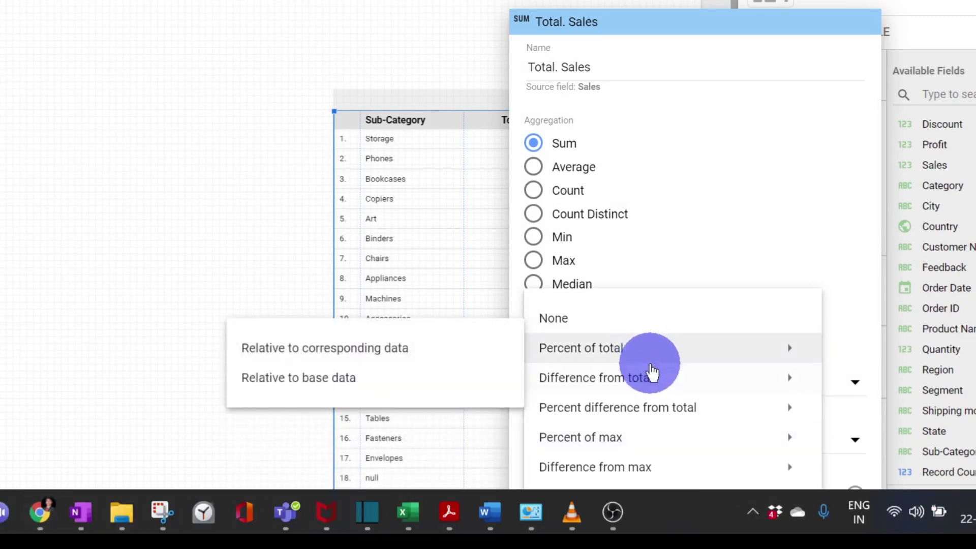
mouse_move(662, 412)
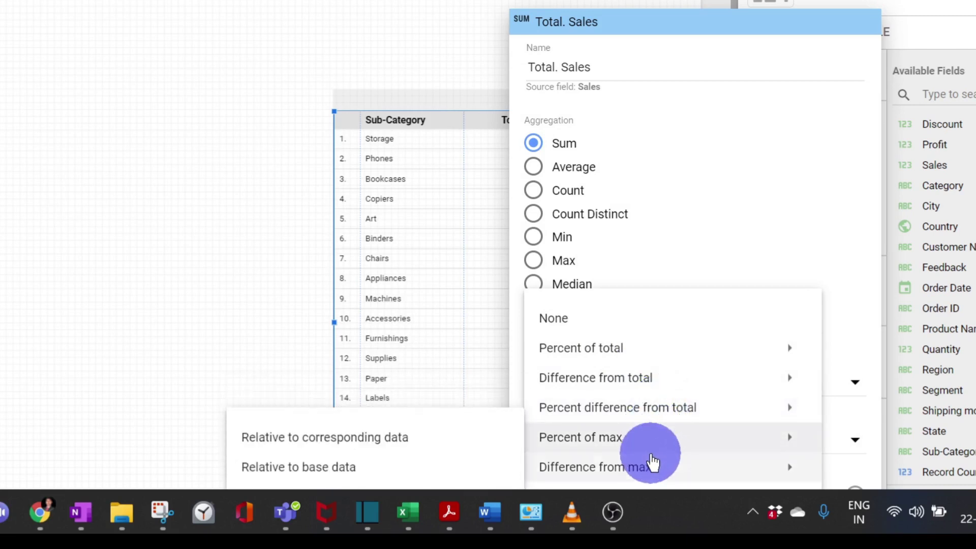
mouse_move(653, 462)
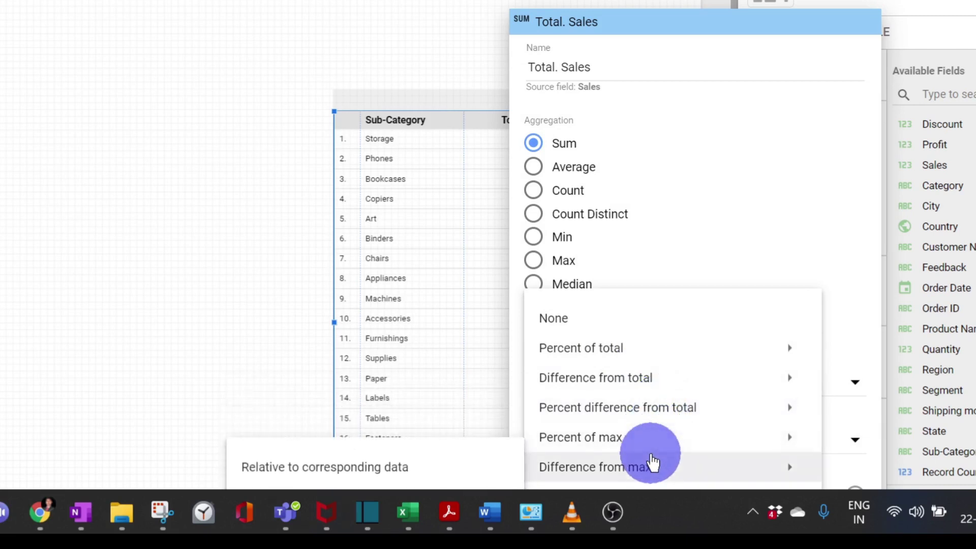
mouse_move(674, 387)
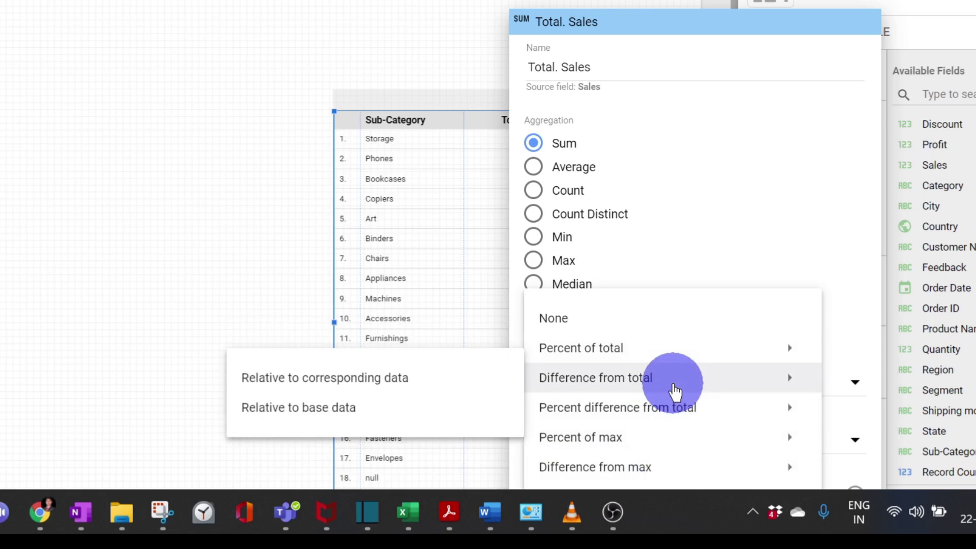
mouse_move(664, 349)
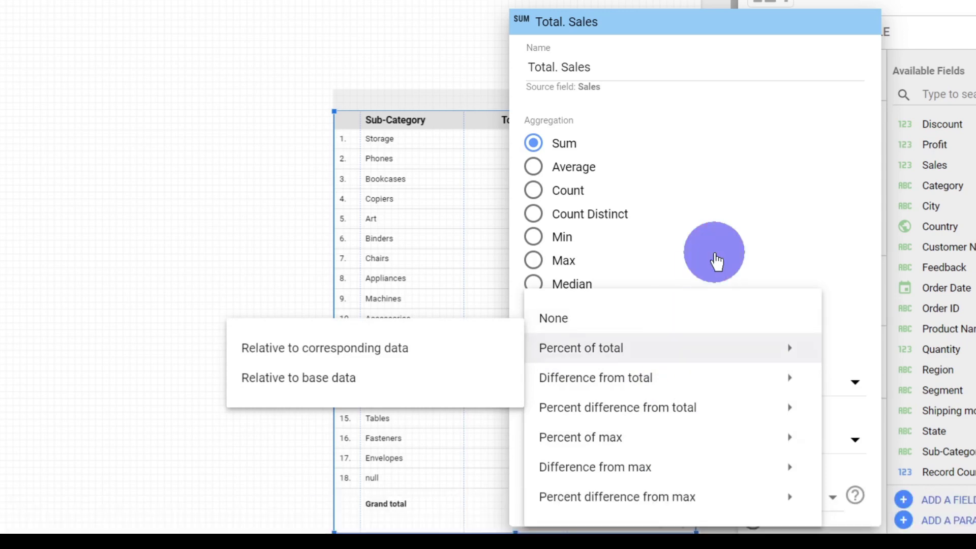
left_click(714, 261)
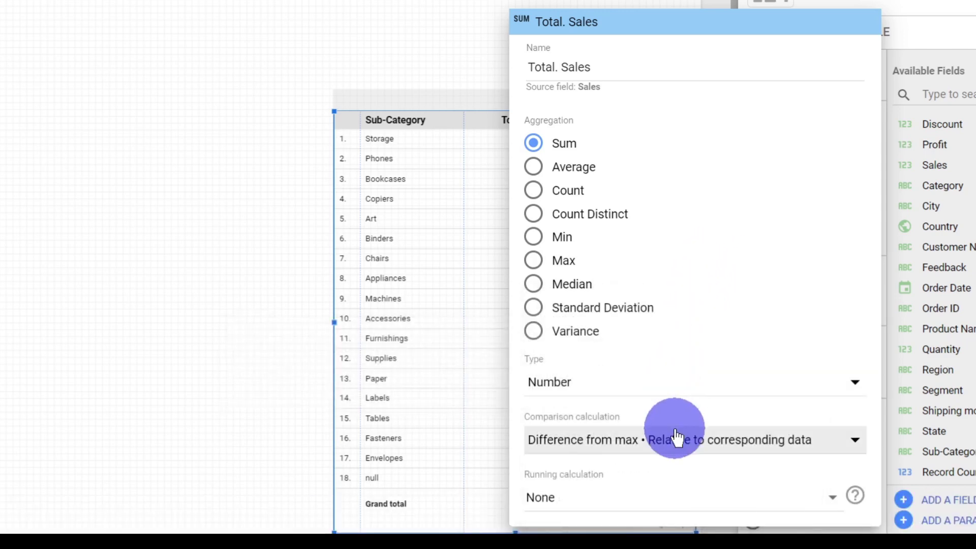